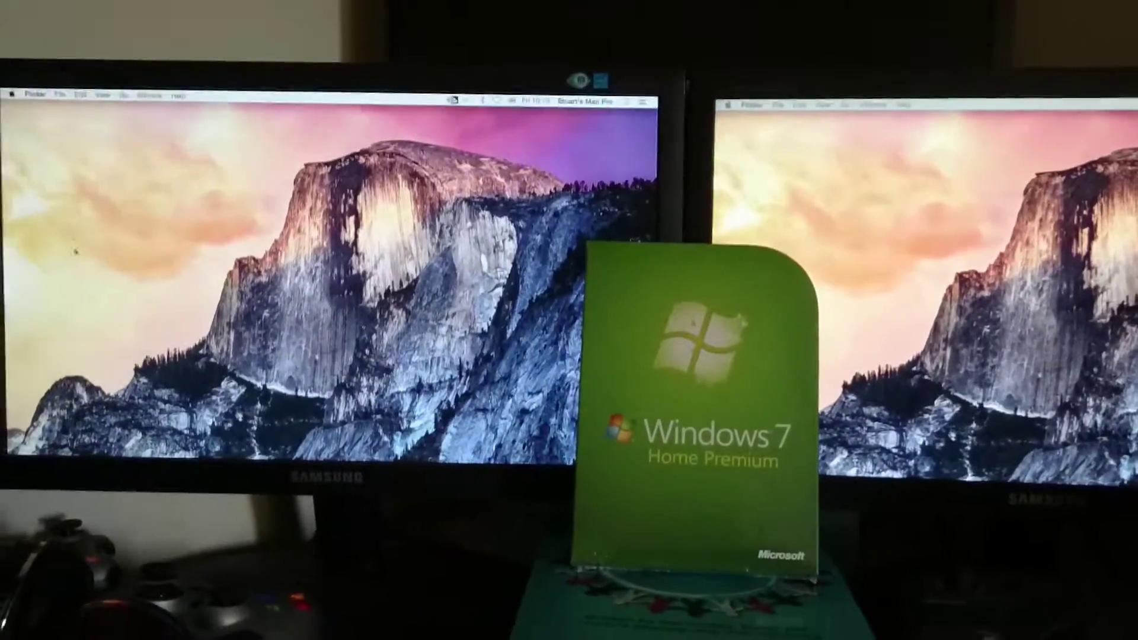
Open About This Mac from the Apple menu to view the Yosemite 10.10.5 overview.
{"action": "left_click", "coordinate": [27, 90]}
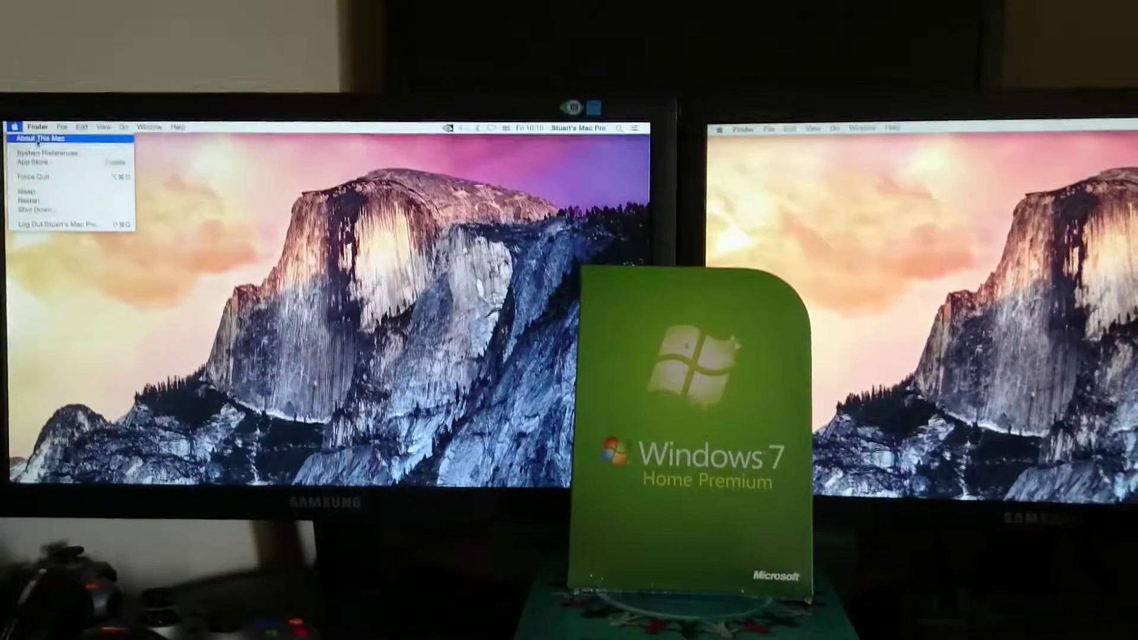
{"action": "left_click", "coordinate": [34, 142]}
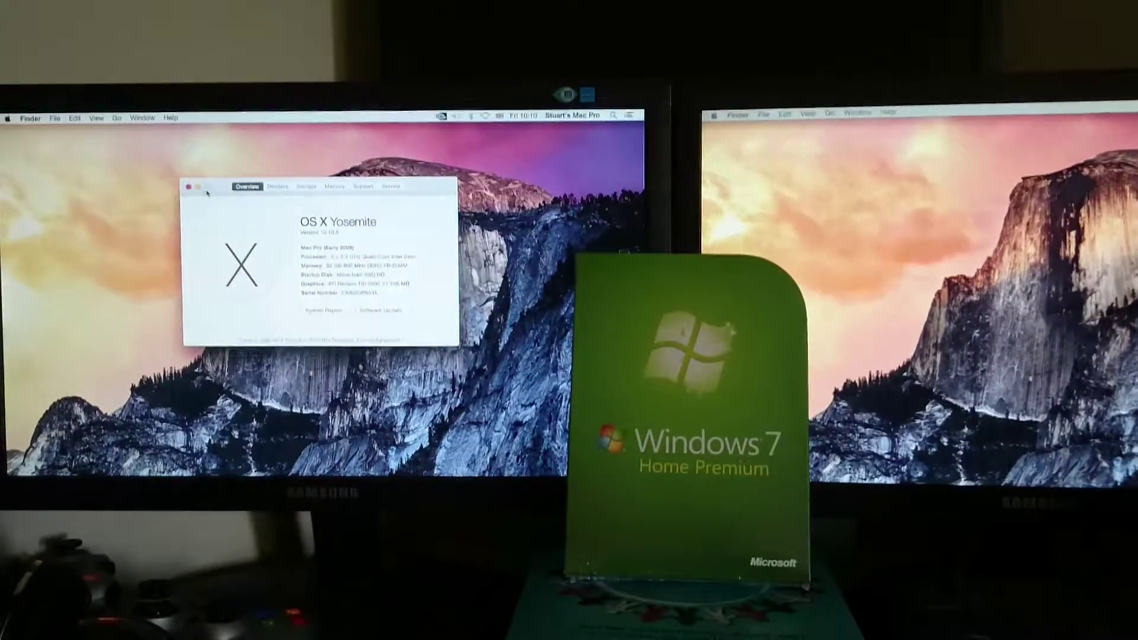